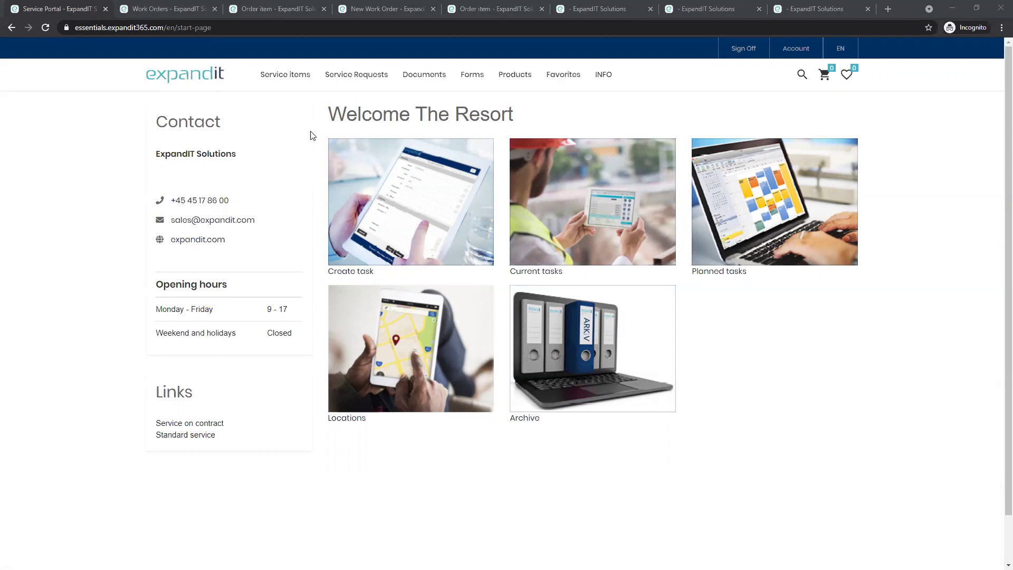
- View the Lava Machine's details from the service items list and dismiss the Remote Desktop disconnection message
click(298, 78)
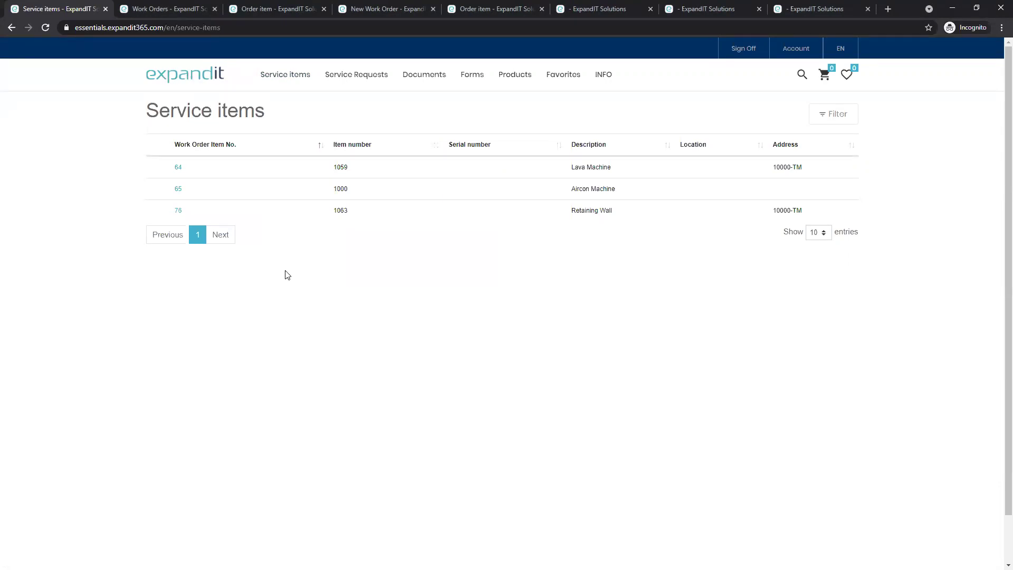
click(179, 168)
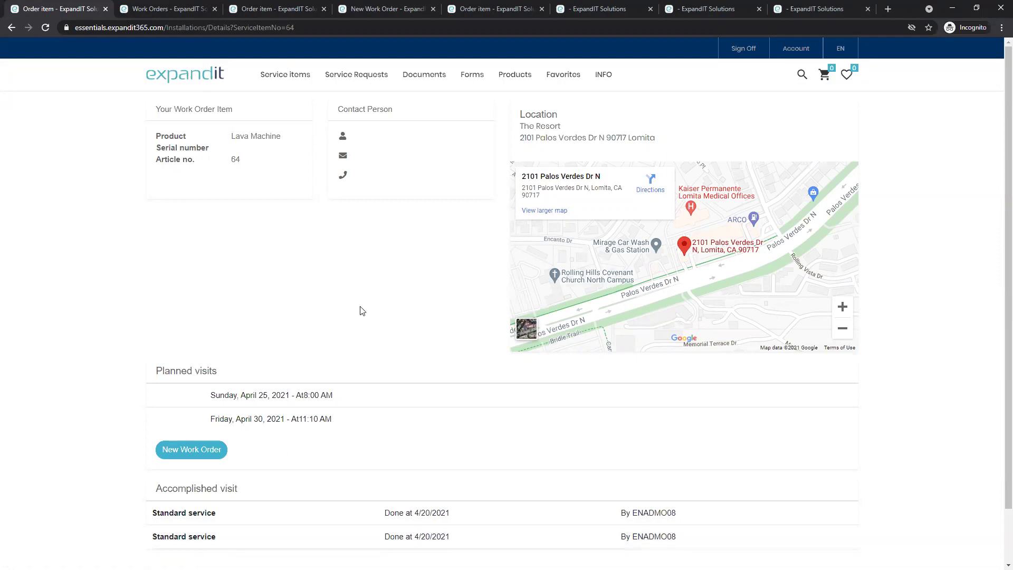
click(344, 78)
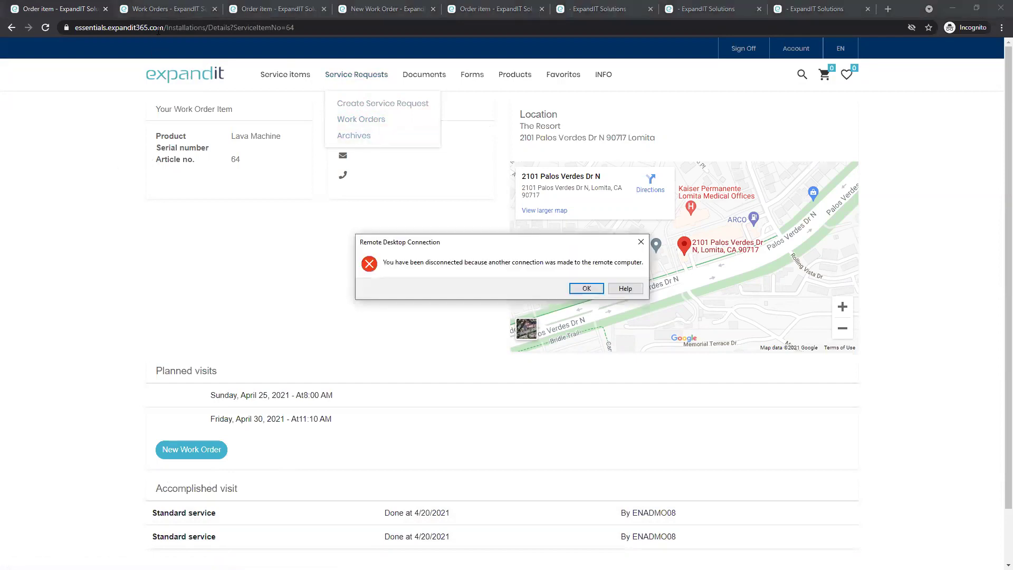
click(586, 288)
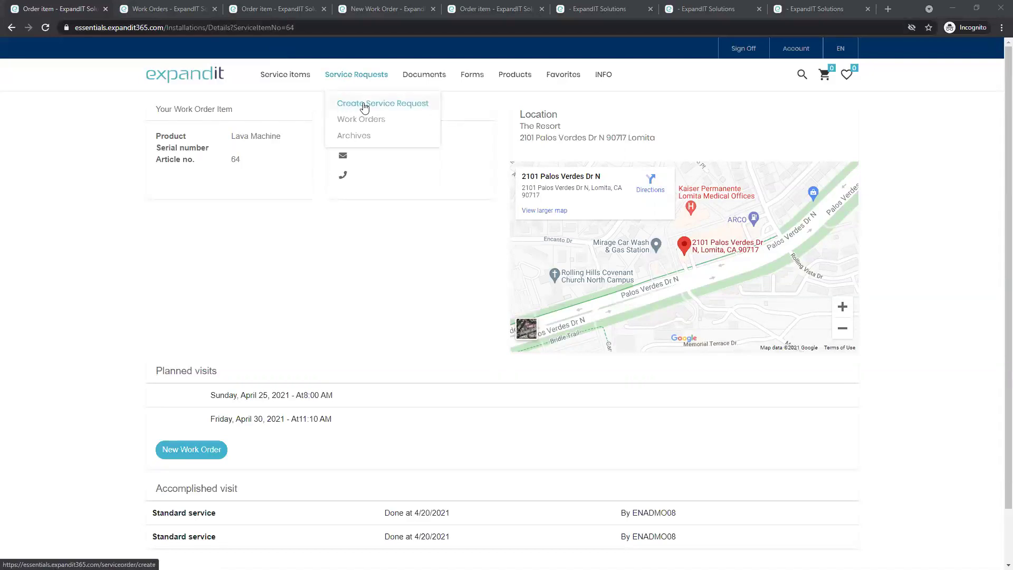
- Review the work orders list and the details of Sample Service Order II
click(157, 12)
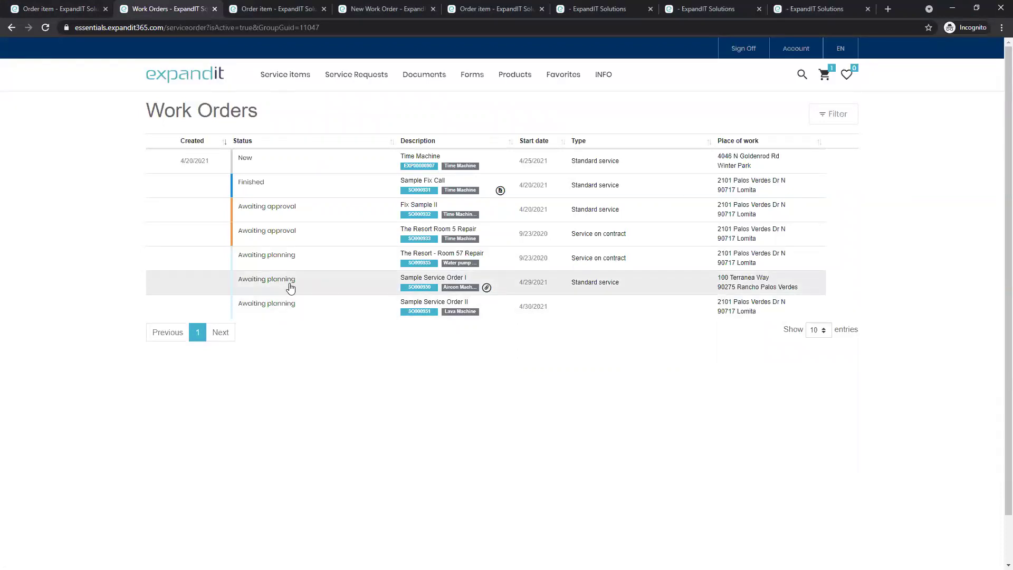
click(291, 9)
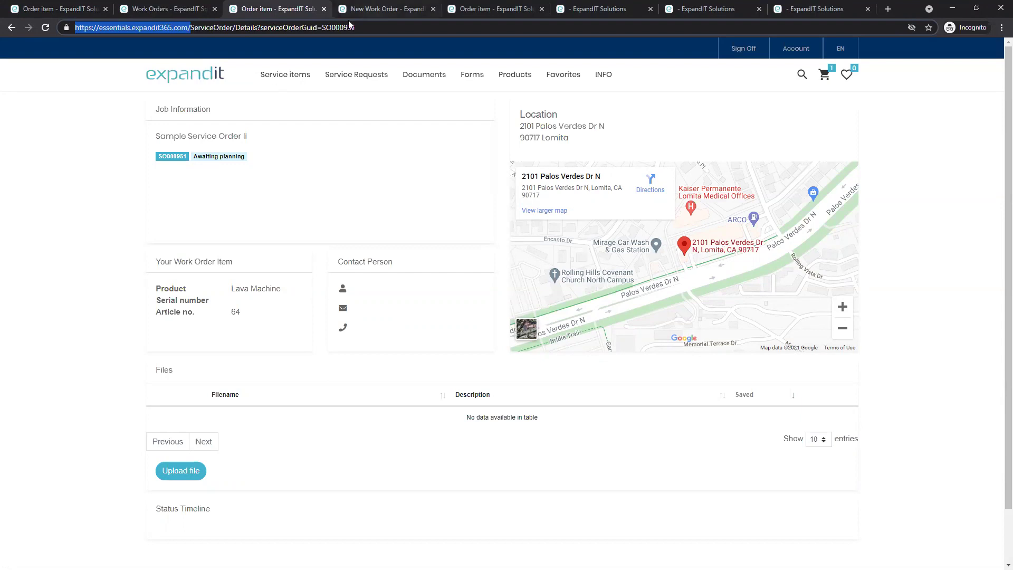
- View the service item selection for creating a service request and return to the Sample Service Order II details
click(363, 78)
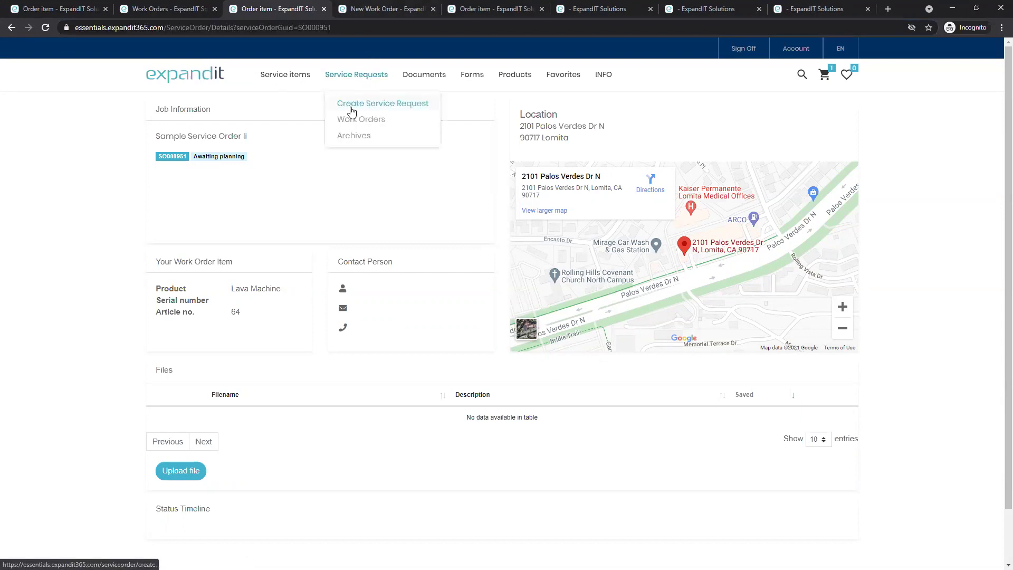
key(ctrl+Tab)
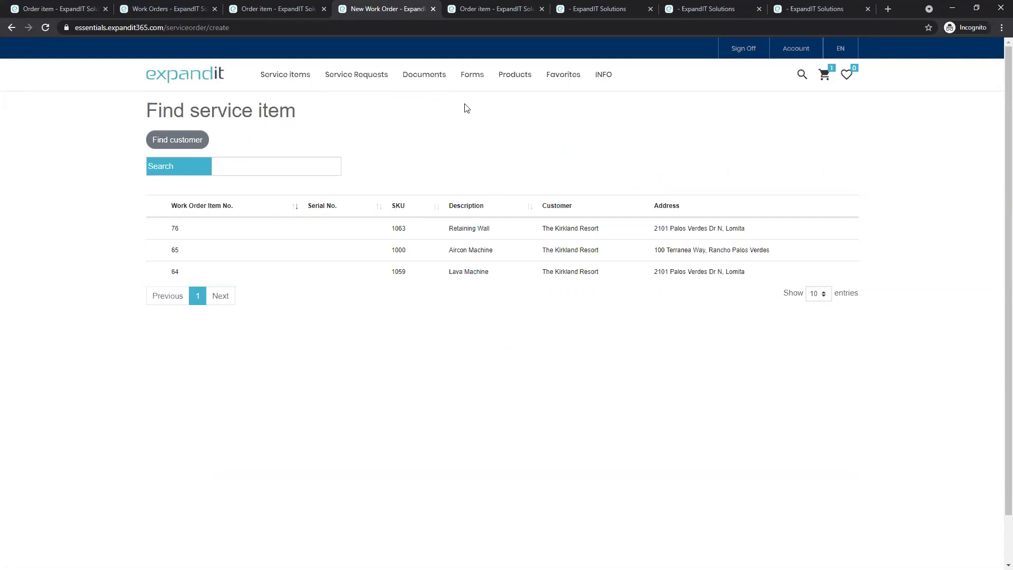
click(491, 18)
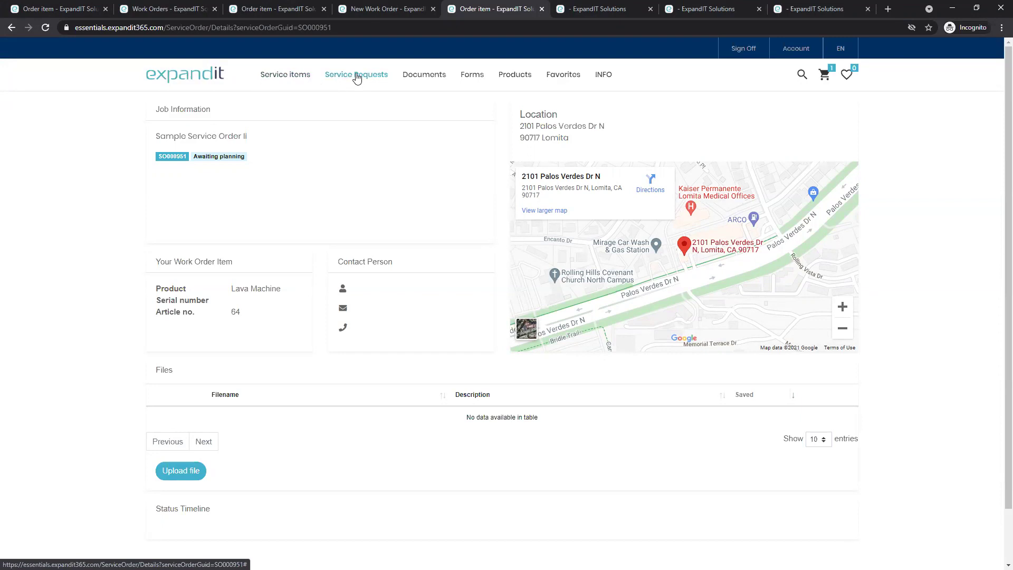
- Check the Documents page and view the Work Summary report from the Forms list
click(417, 79)
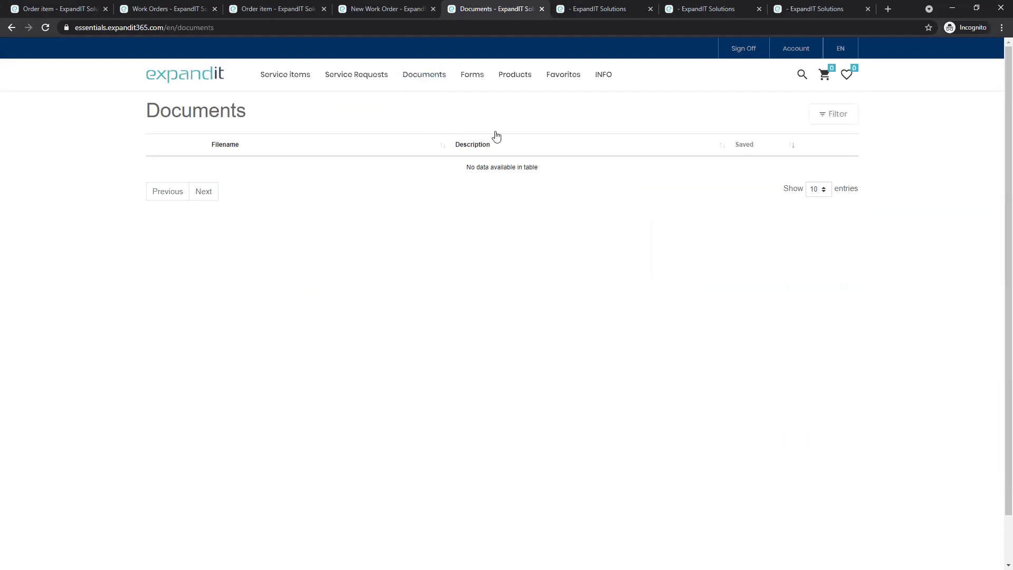
click(474, 77)
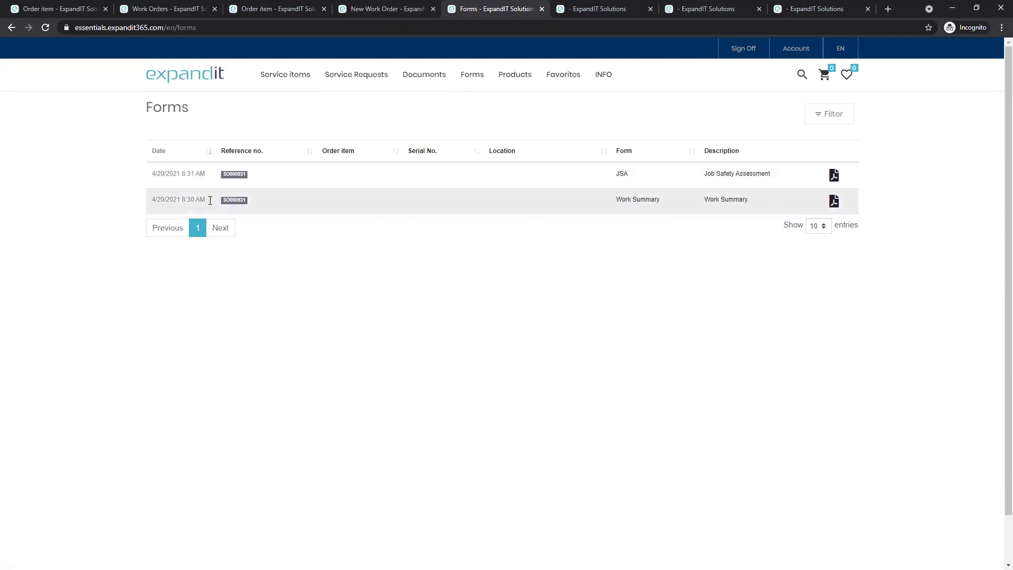
click(833, 203)
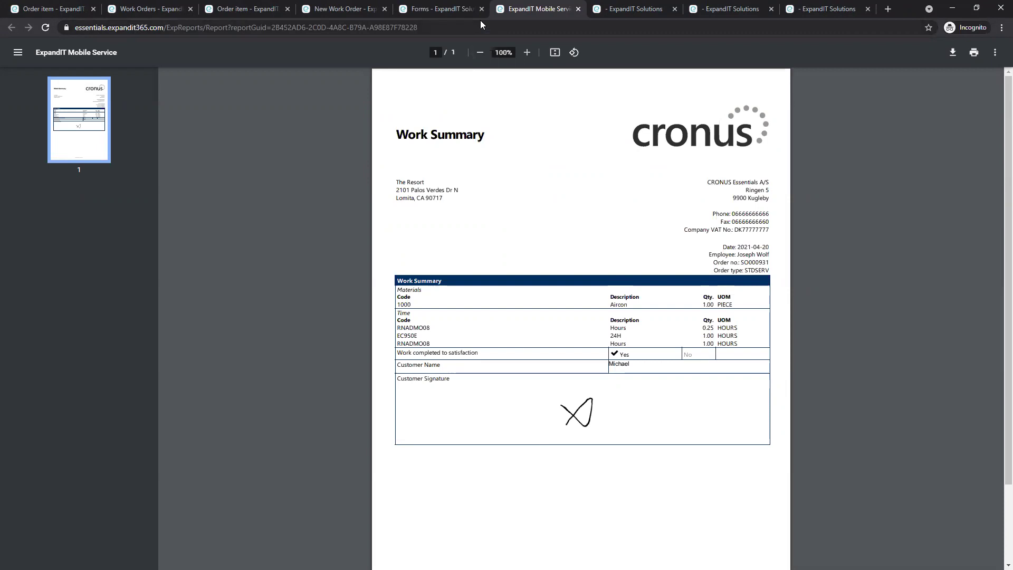
click(434, 15)
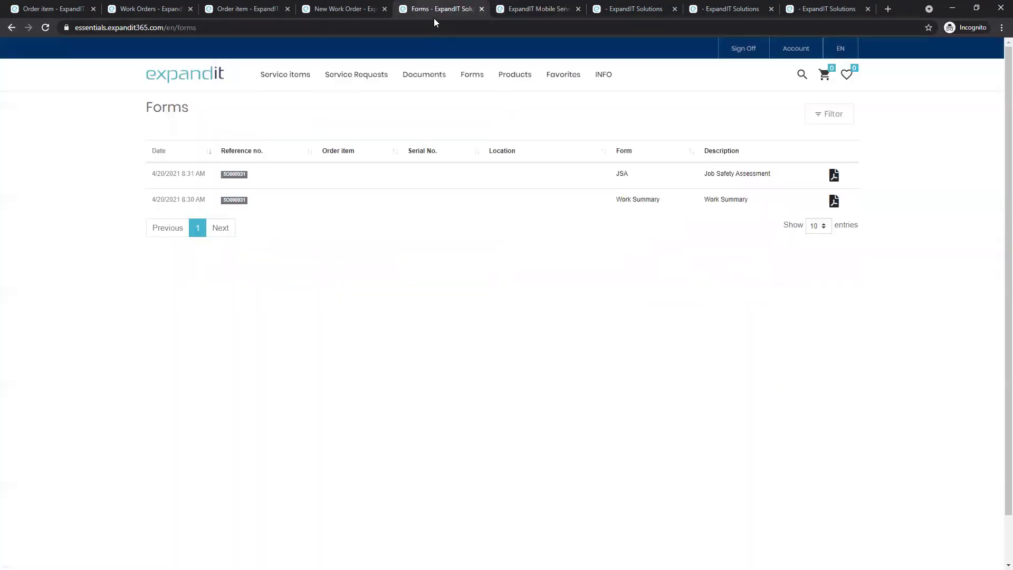
- Review both pages of the Job Safety Assessment report and return to the Forms list
click(833, 175)
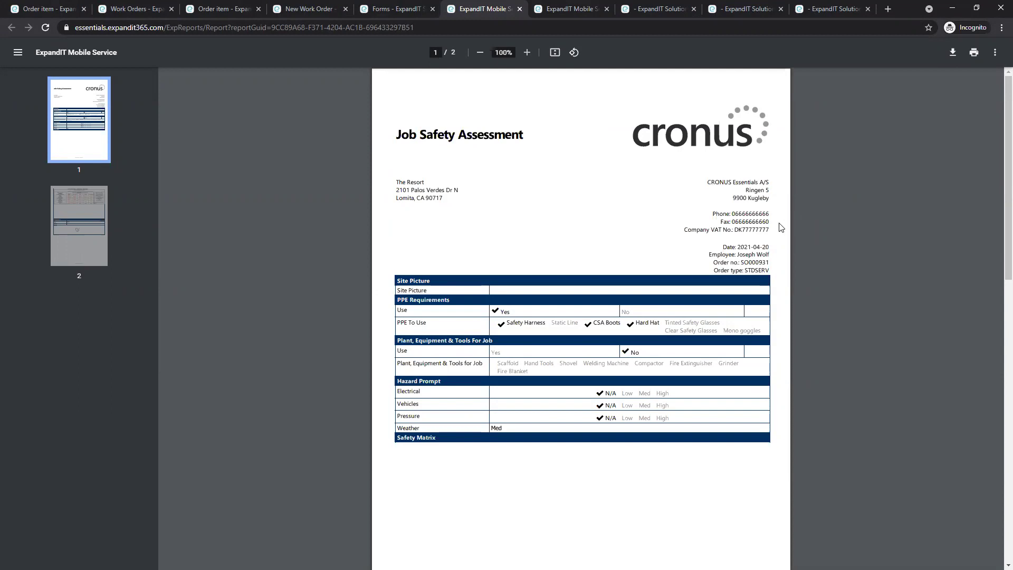
click(82, 204)
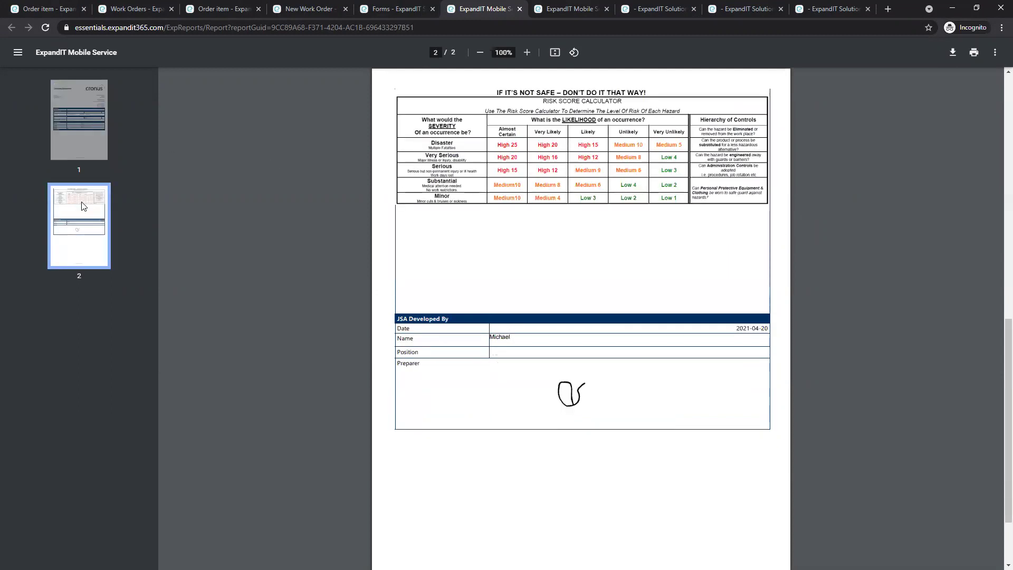
click(75, 107)
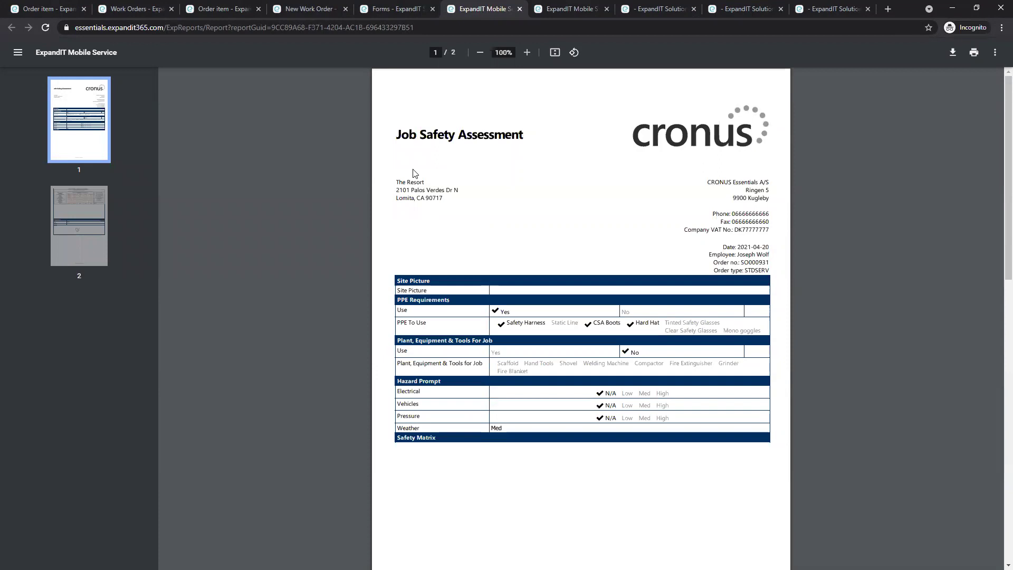
click(395, 19)
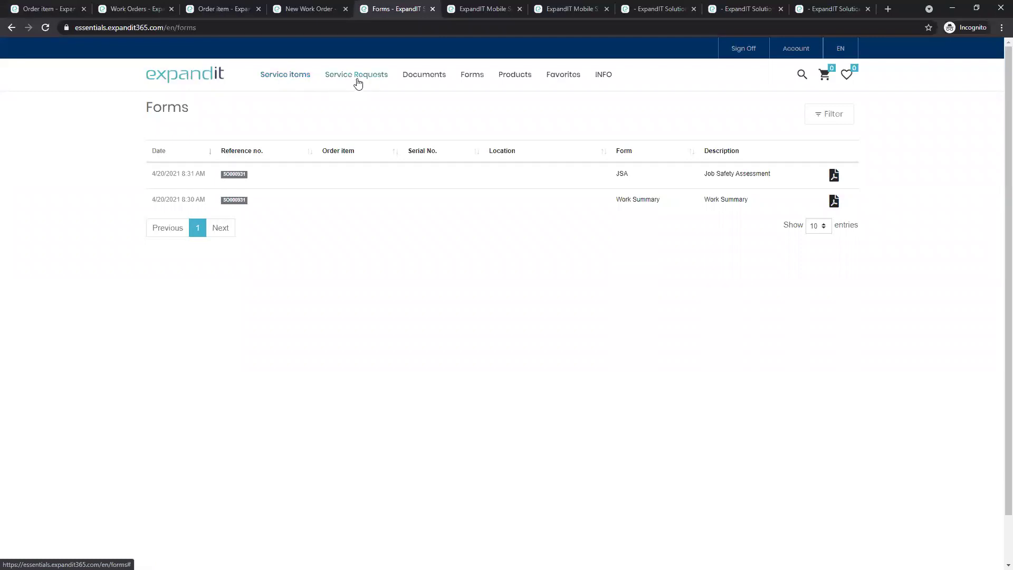
- View the portal's Contact page and its About Us page
mouse_move(359, 79)
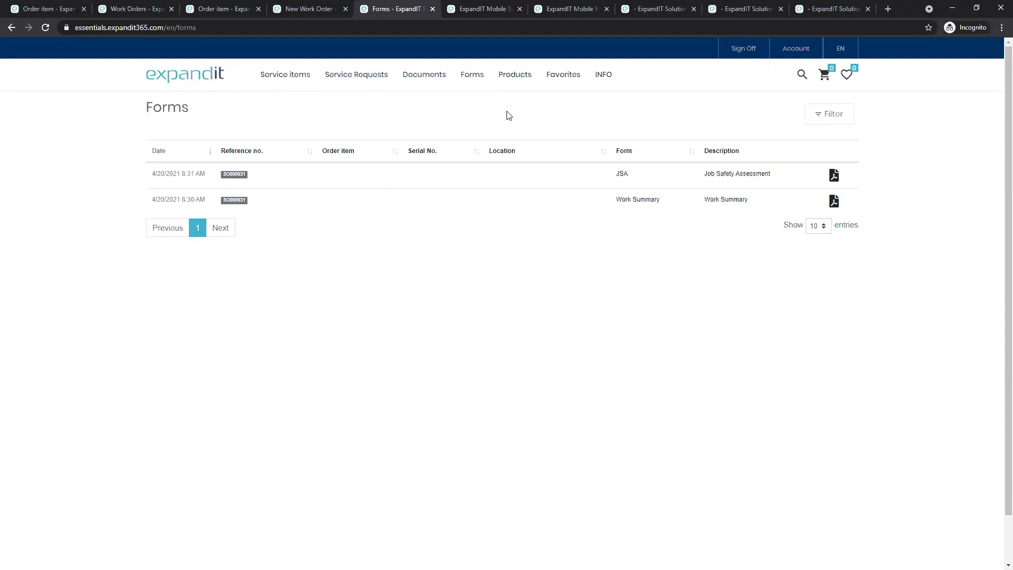
click(609, 78)
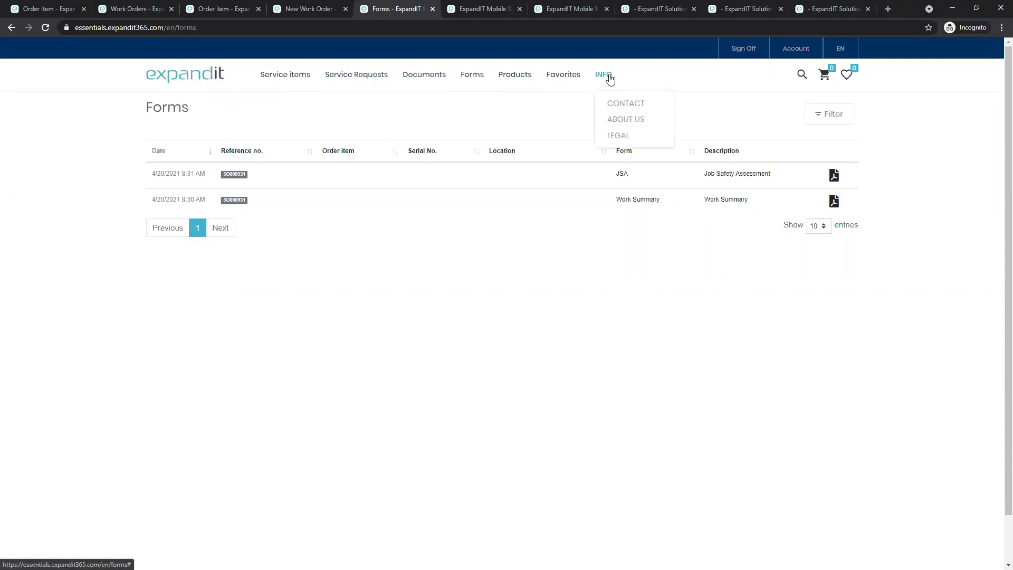
click(616, 103)
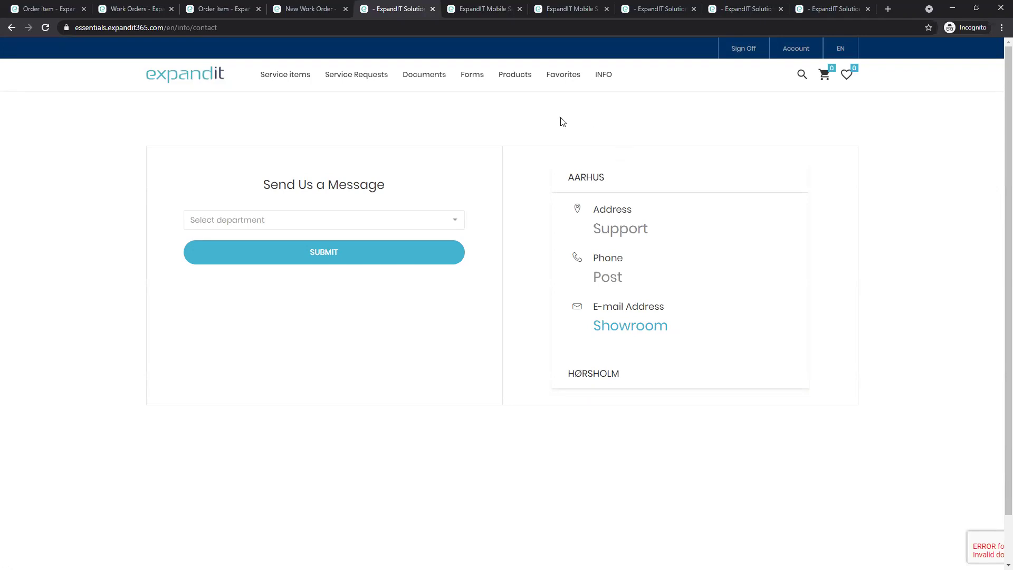
mouse_move(602, 81)
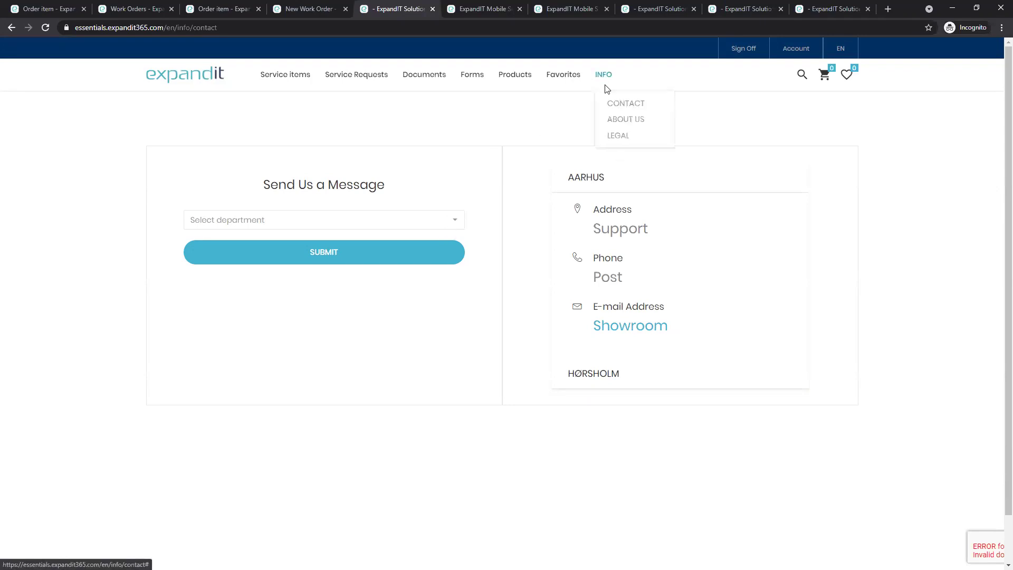
click(619, 119)
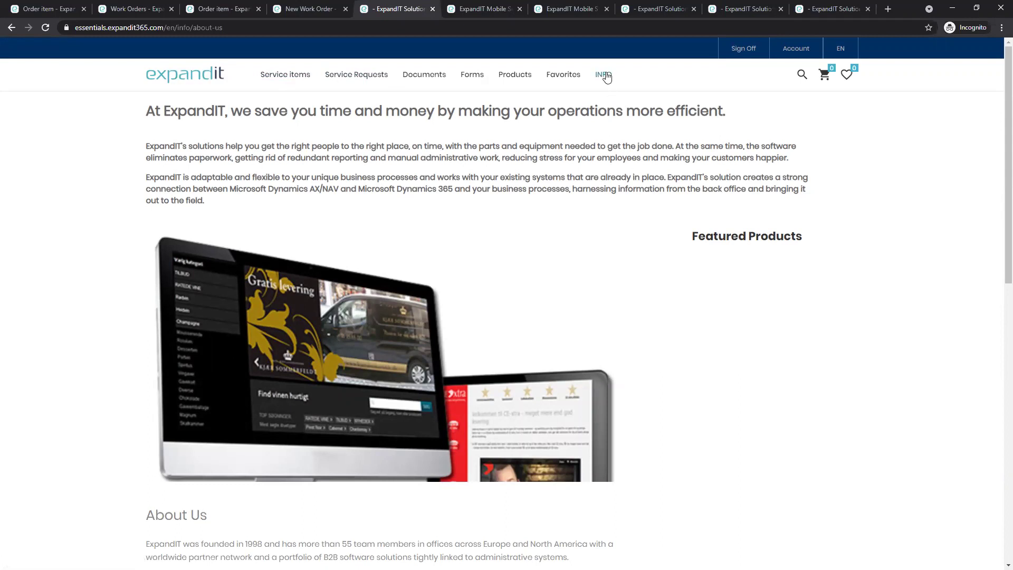
mouse_move(603, 74)
- Add one Water pump Pre-112938 from the Gas category of Machines to the cart and open the cart
mouse_move(521, 80)
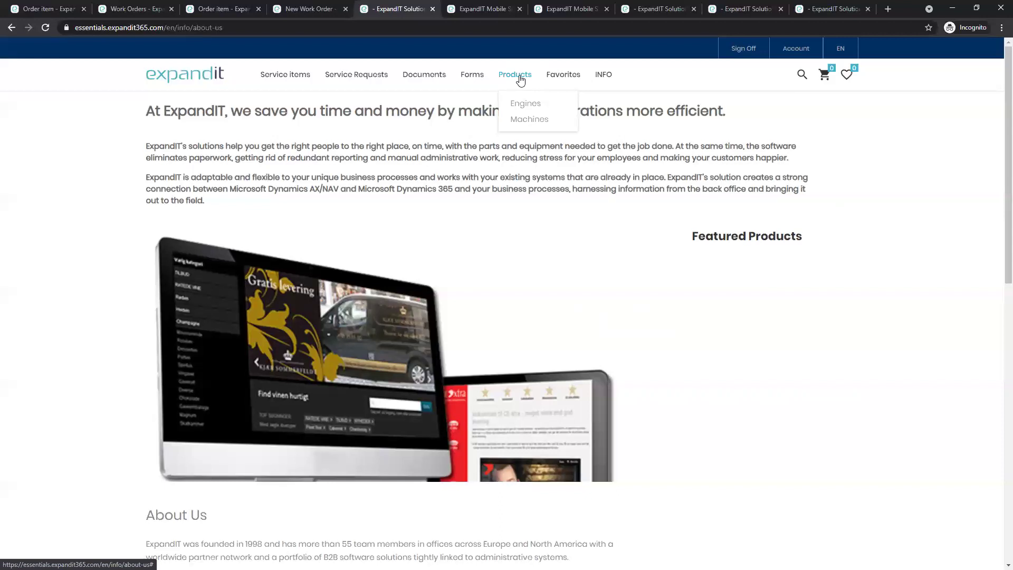
mouse_move(532, 120)
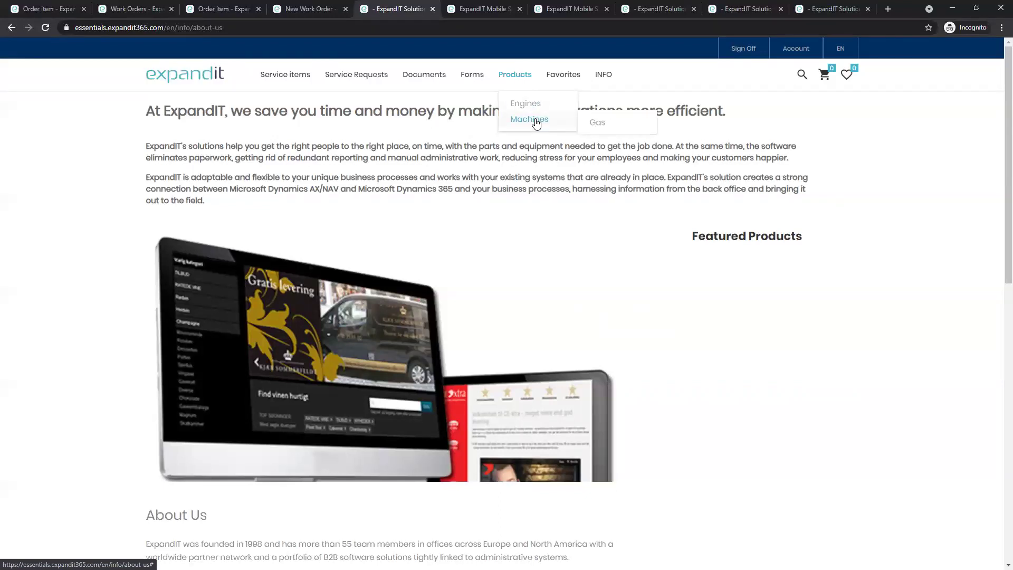
click(614, 123)
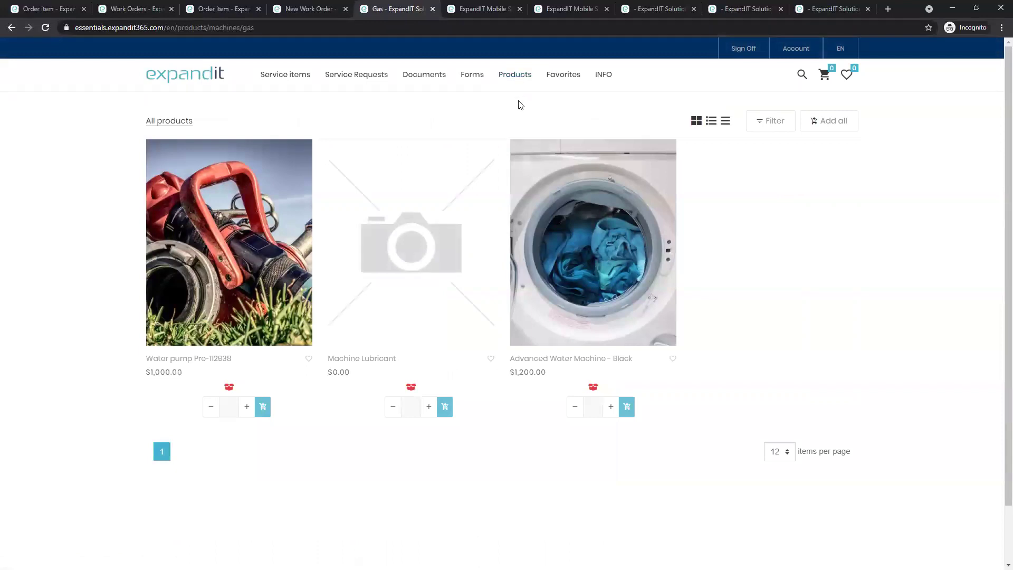
mouse_move(280, 157)
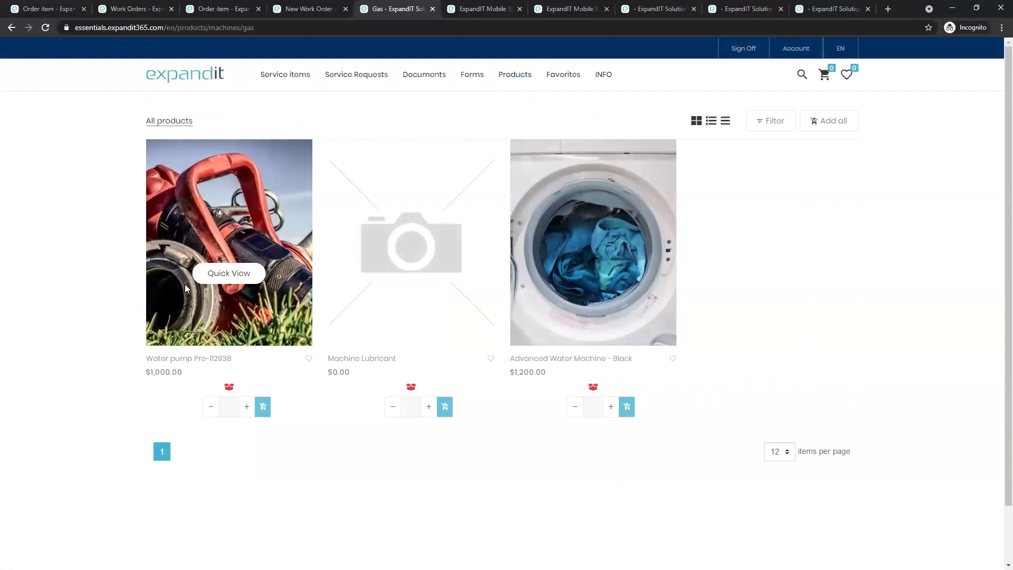
click(189, 359)
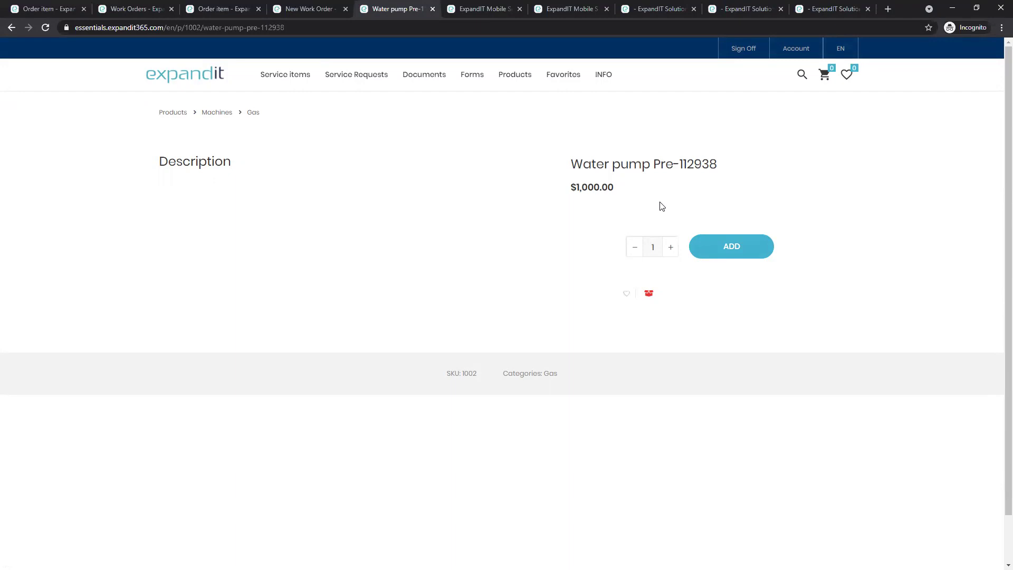
click(741, 246)
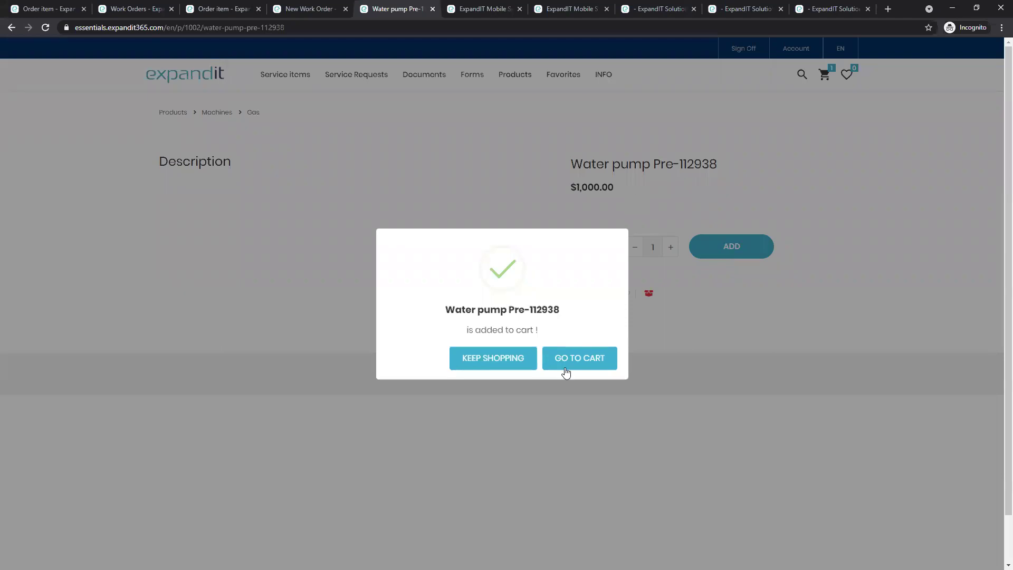
click(566, 367)
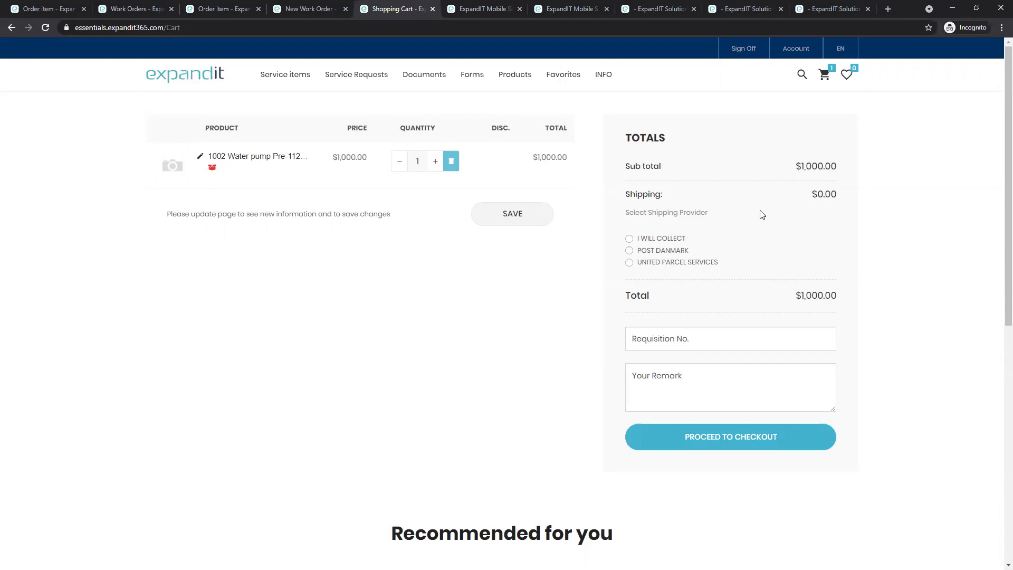
- View the notification settings in the account profile and return to the account overview
click(569, 16)
click(656, 17)
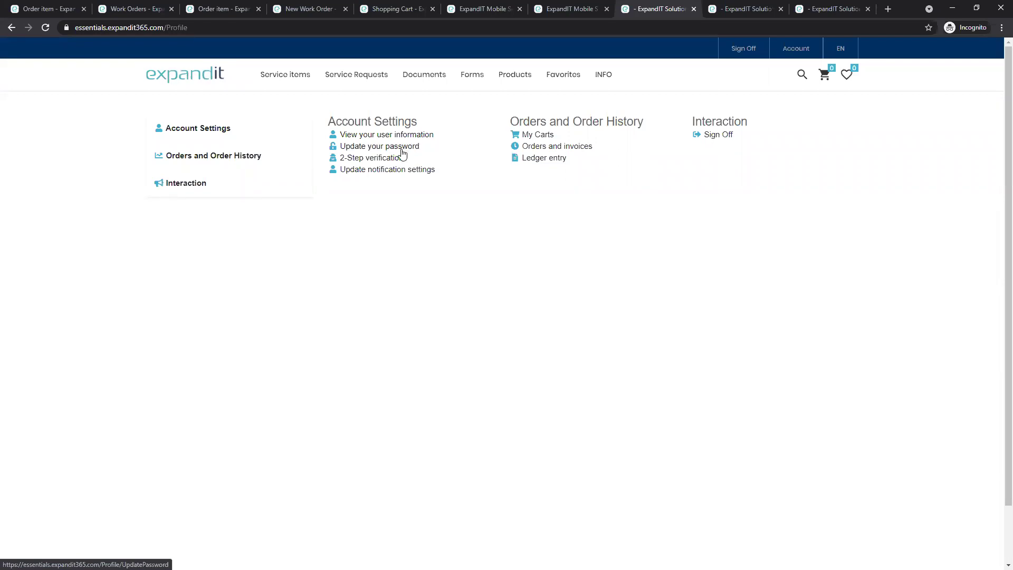
click(396, 176)
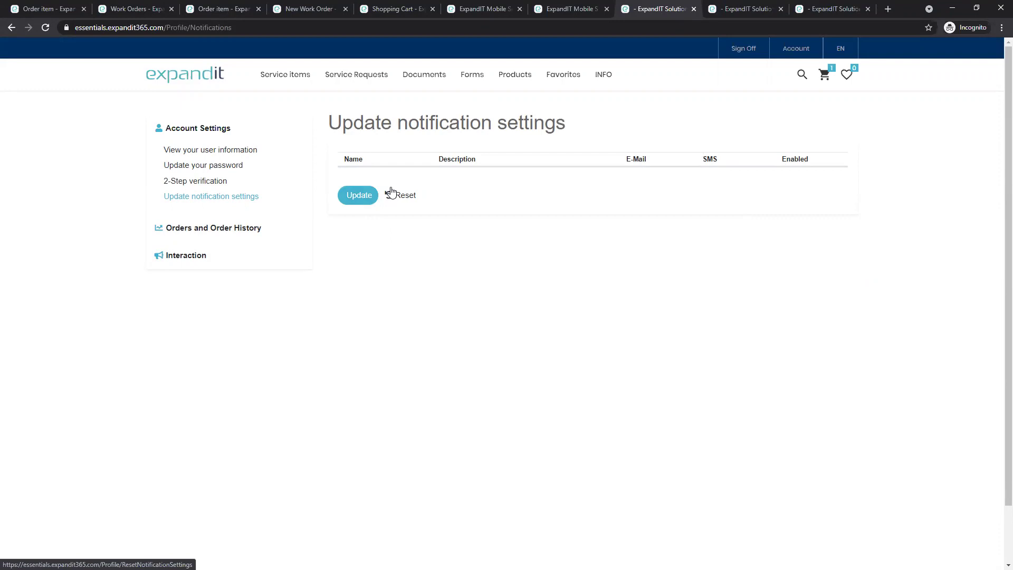
click(791, 48)
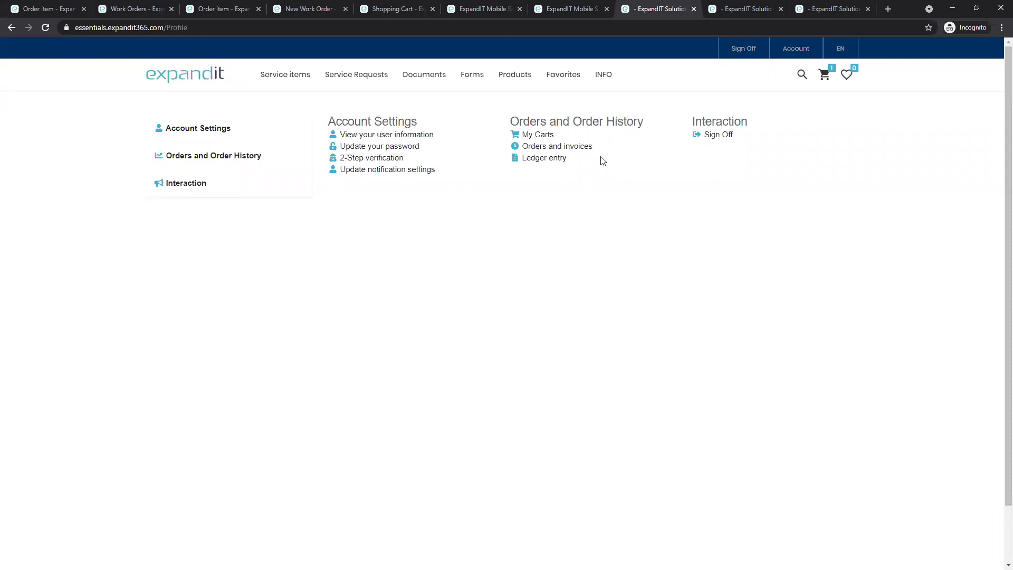
- Open the orders and invoices overview and view the details of the requested web order
click(748, 9)
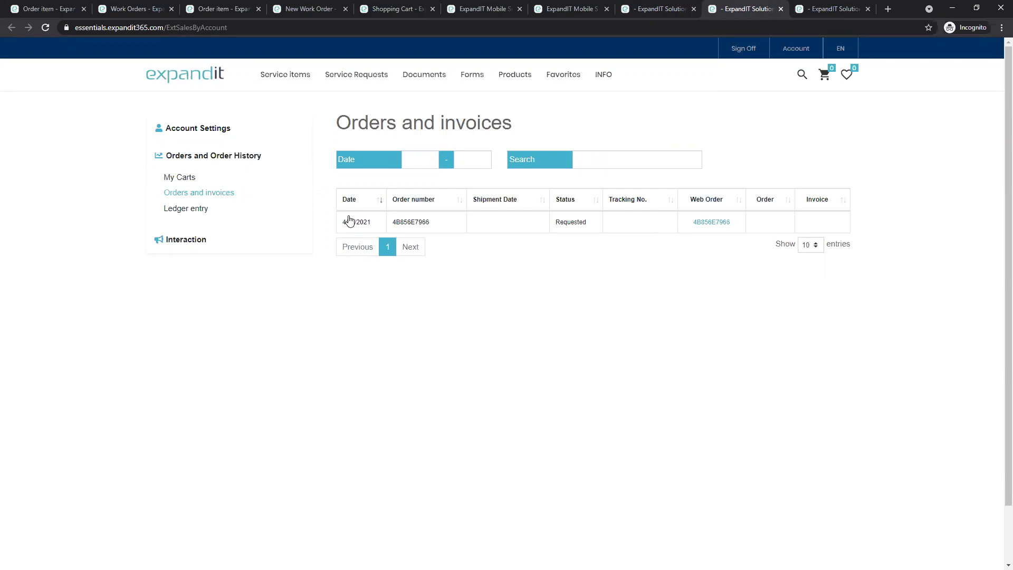
click(711, 222)
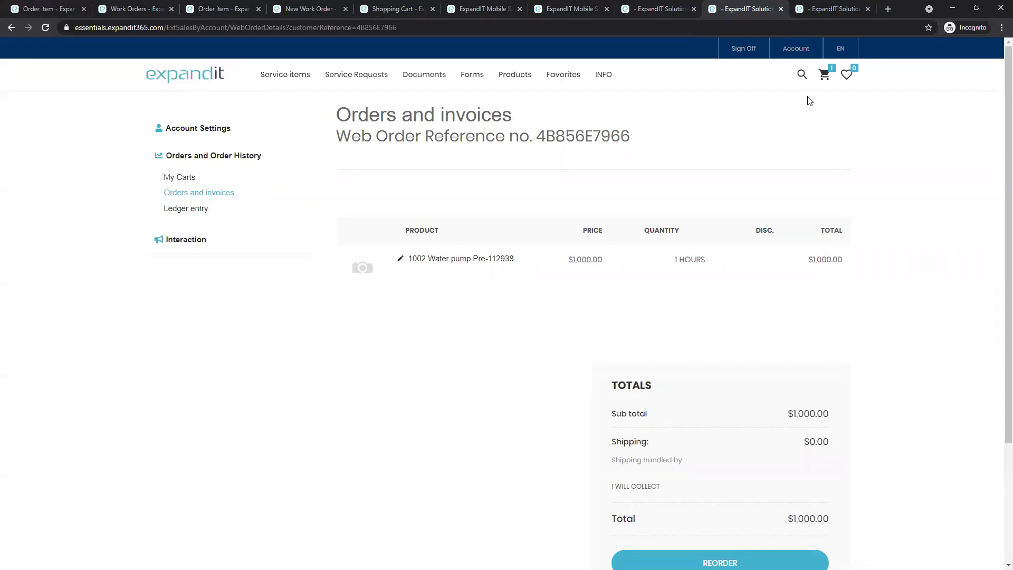
click(828, 9)
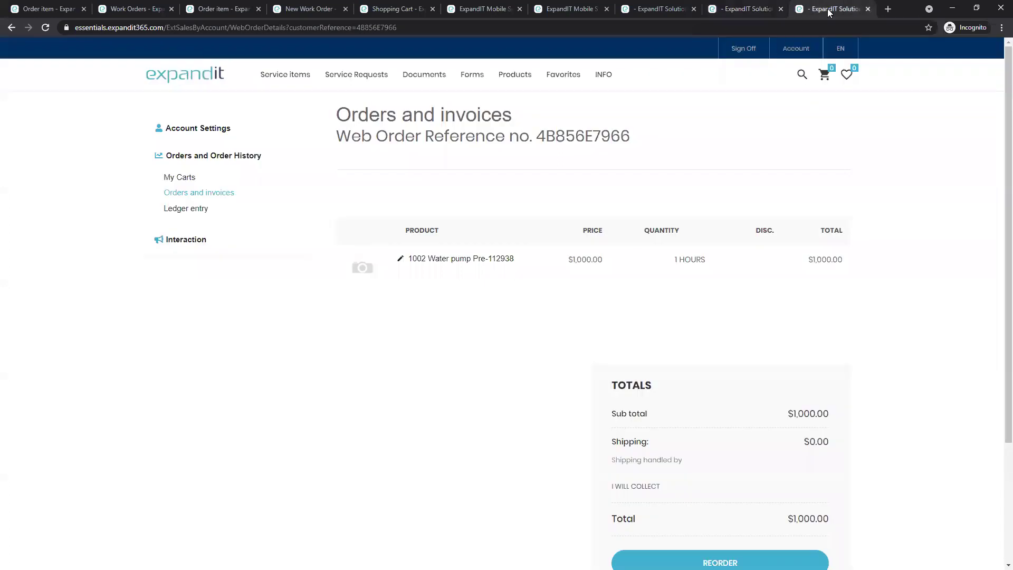
- Go back to the account overview and then to the Work Orders list
click(751, 9)
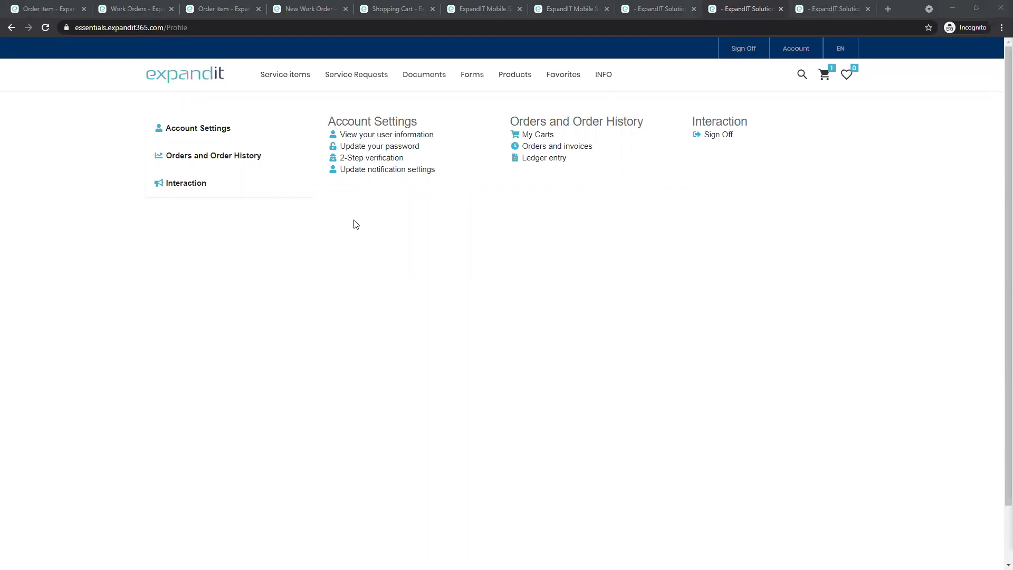
click(129, 9)
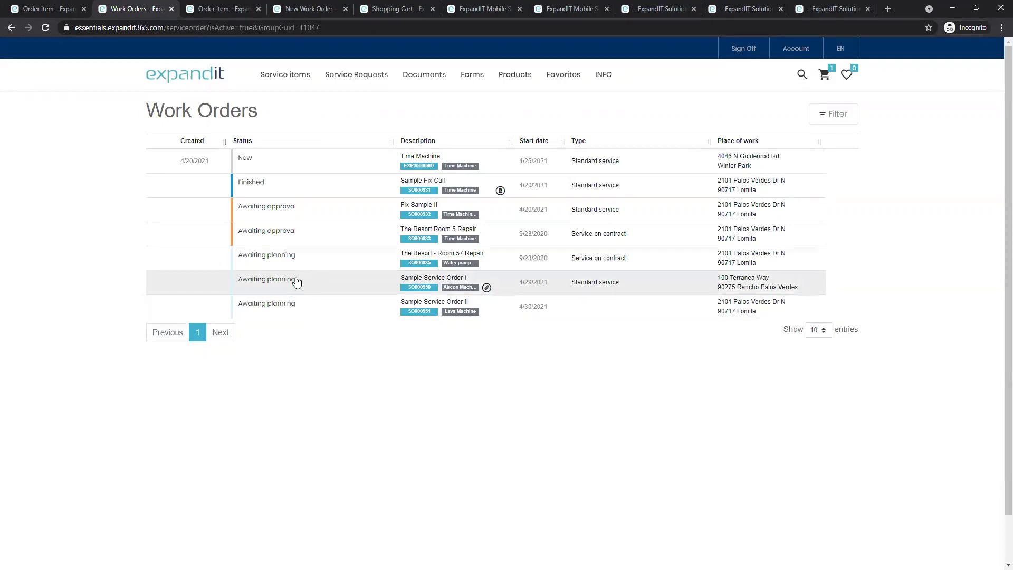
- Open the Forms overview and view the PDF report of the JSA Job Safety Assessment form
click(472, 74)
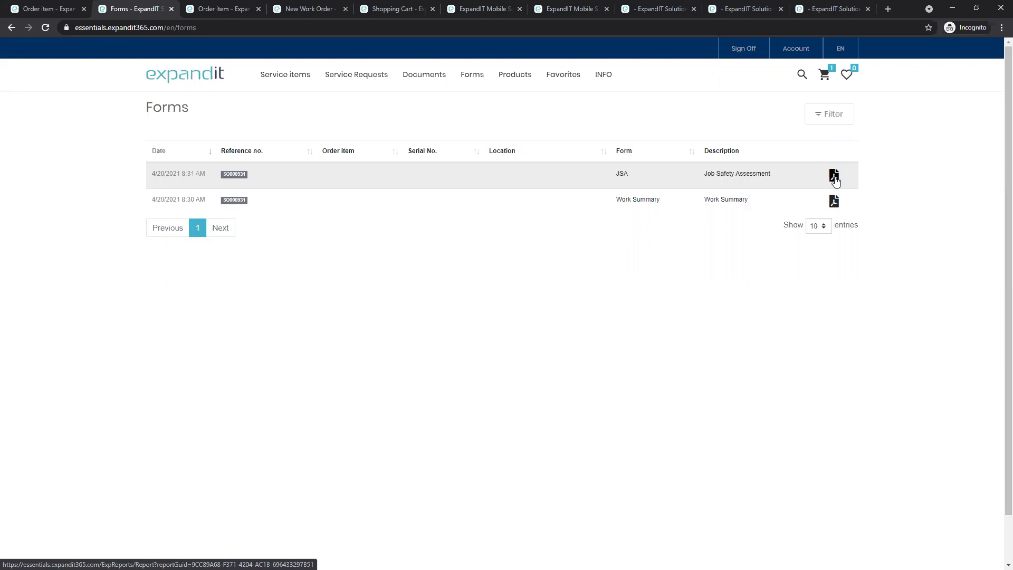
click(834, 176)
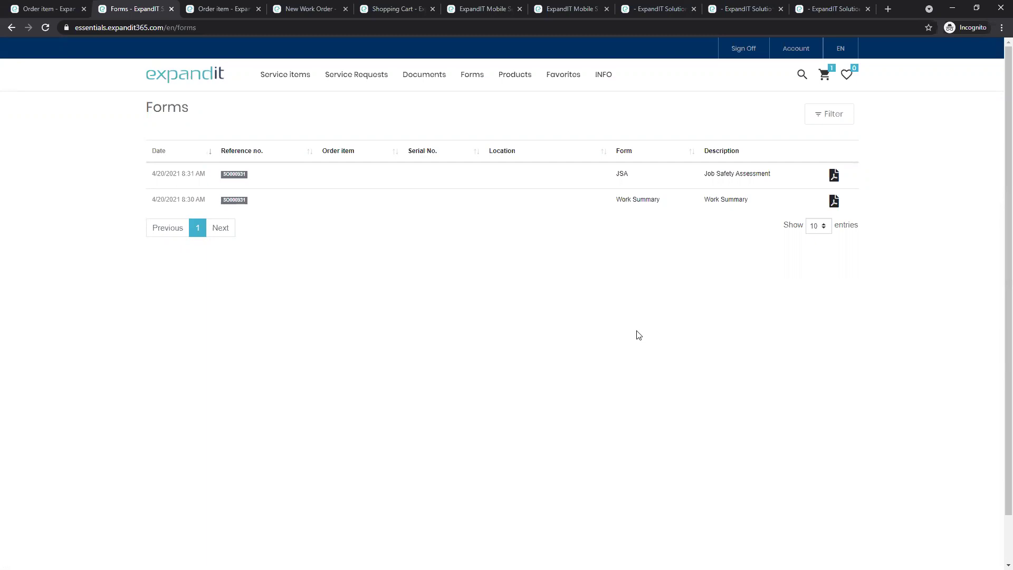
- Look at the service request options and view the products in the Gas category of Machines
click(354, 83)
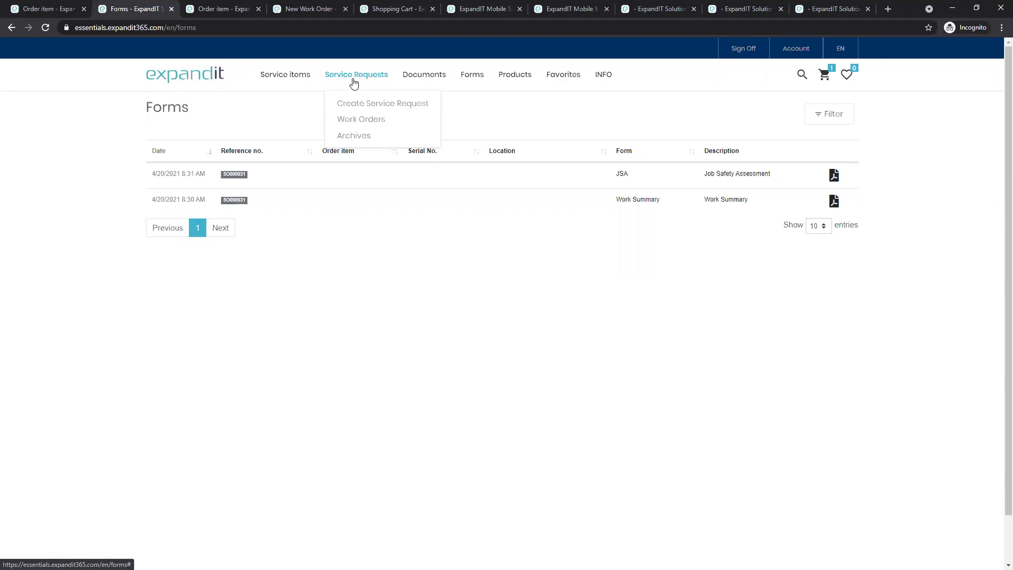
mouse_move(526, 77)
mouse_move(533, 122)
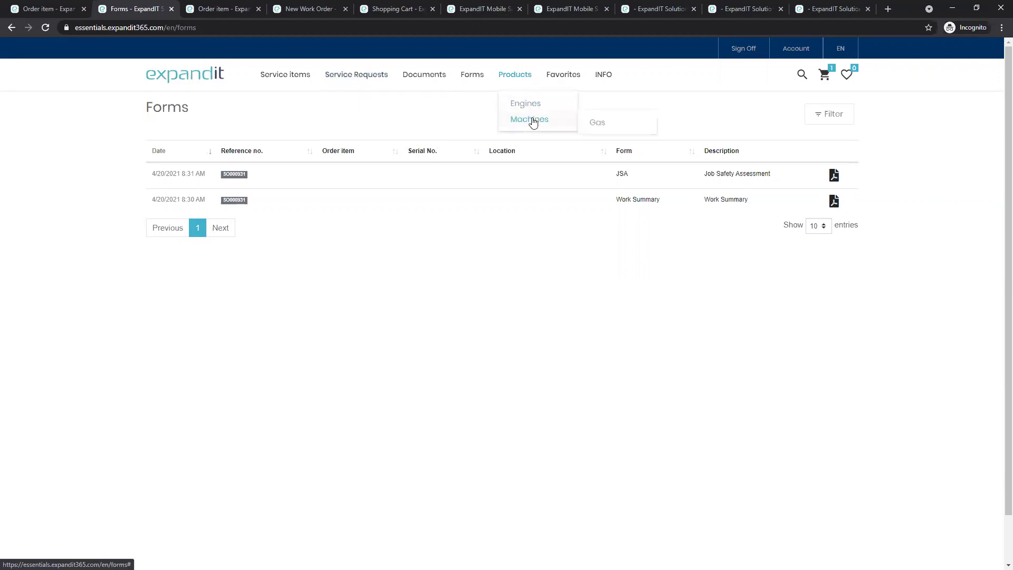
click(605, 124)
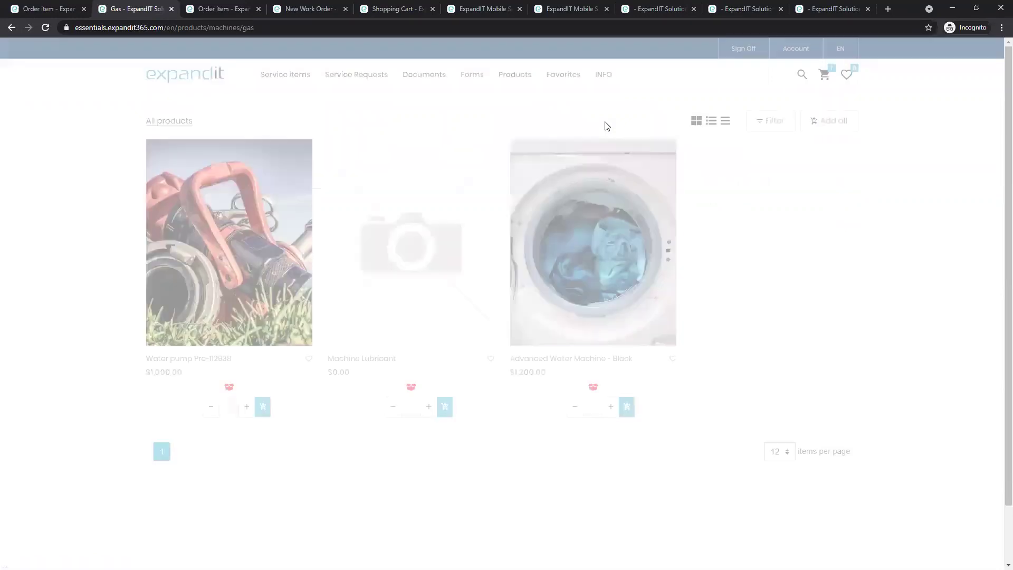
mouse_move(222, 182)
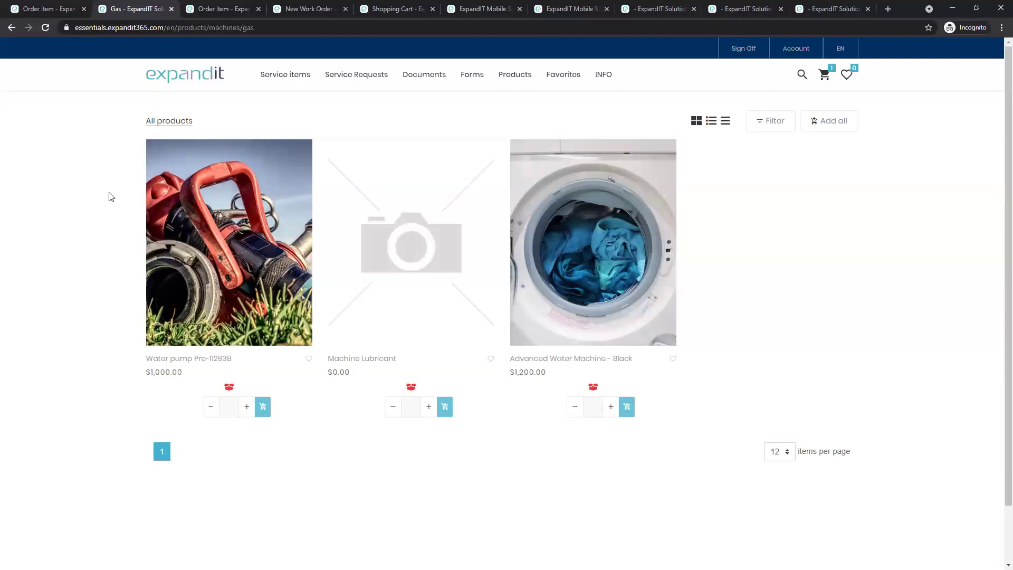
- Return to the Forms overview and go from there to the portal's home page
click(473, 76)
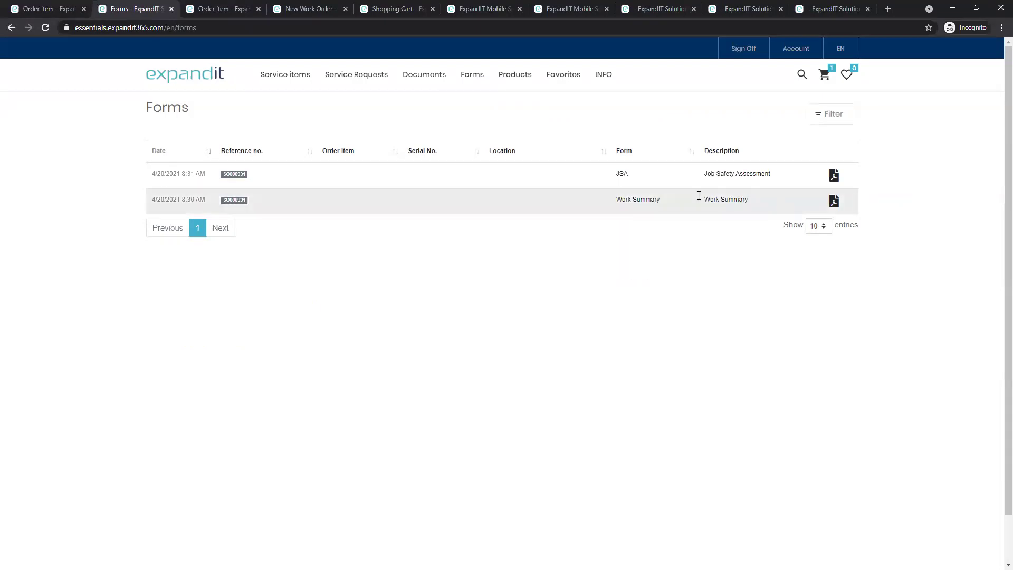
click(158, 75)
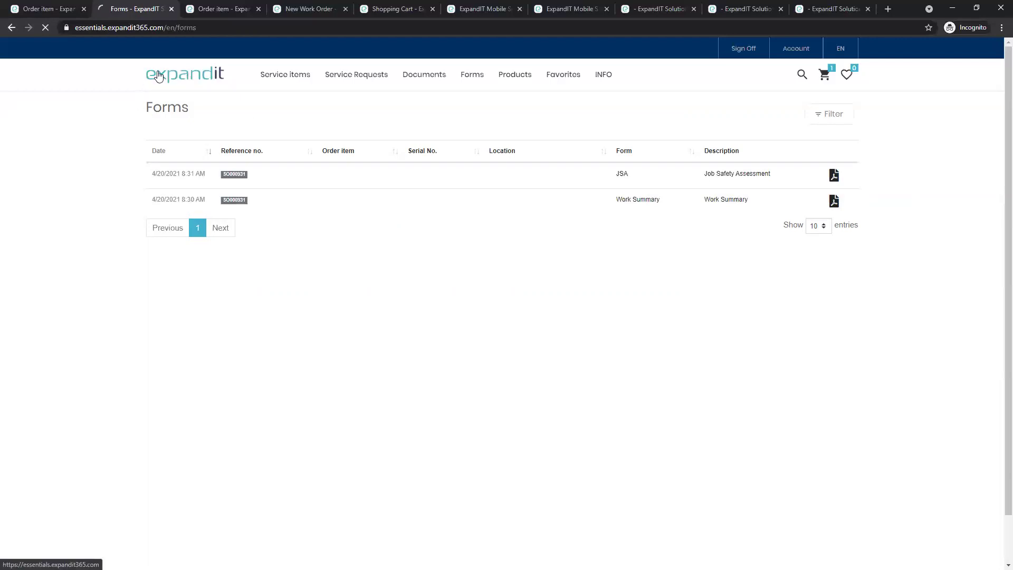